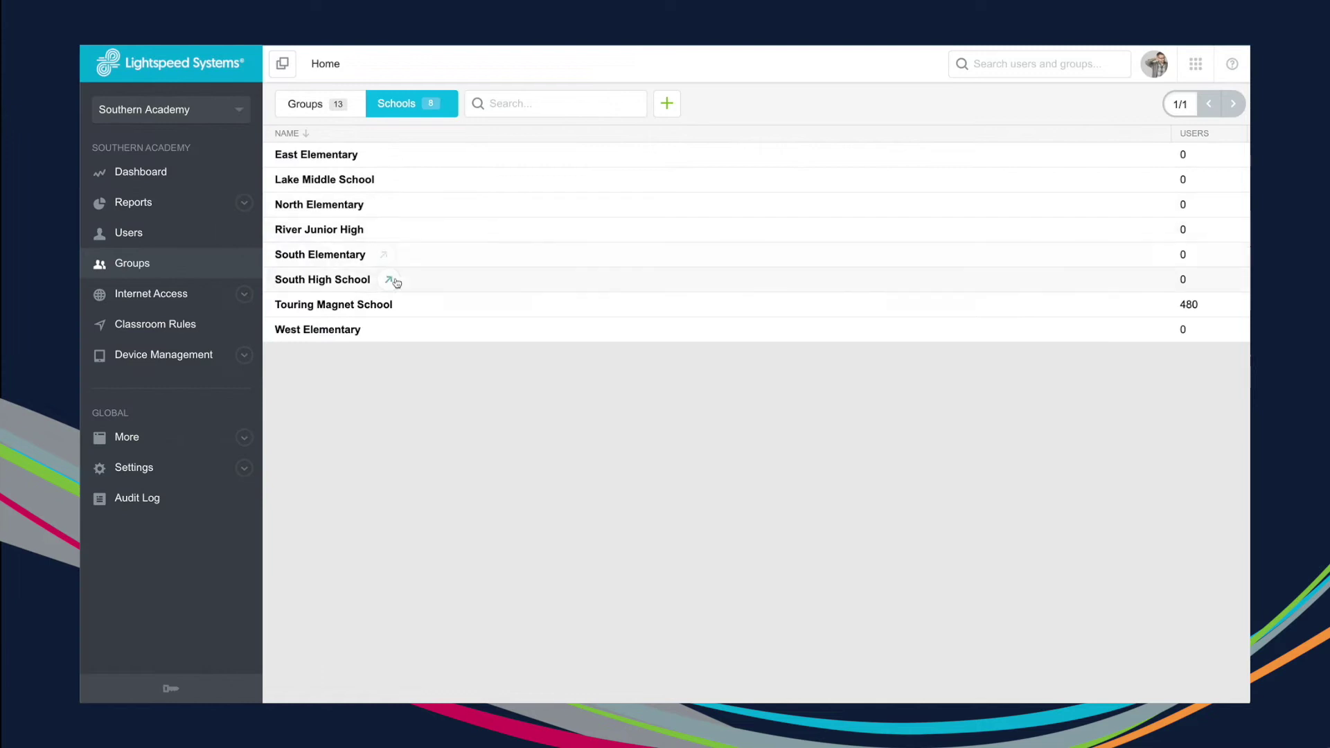
In Touring Magnet School, disallow camera use in the Restrictions policy and open the app list.
click(401, 304)
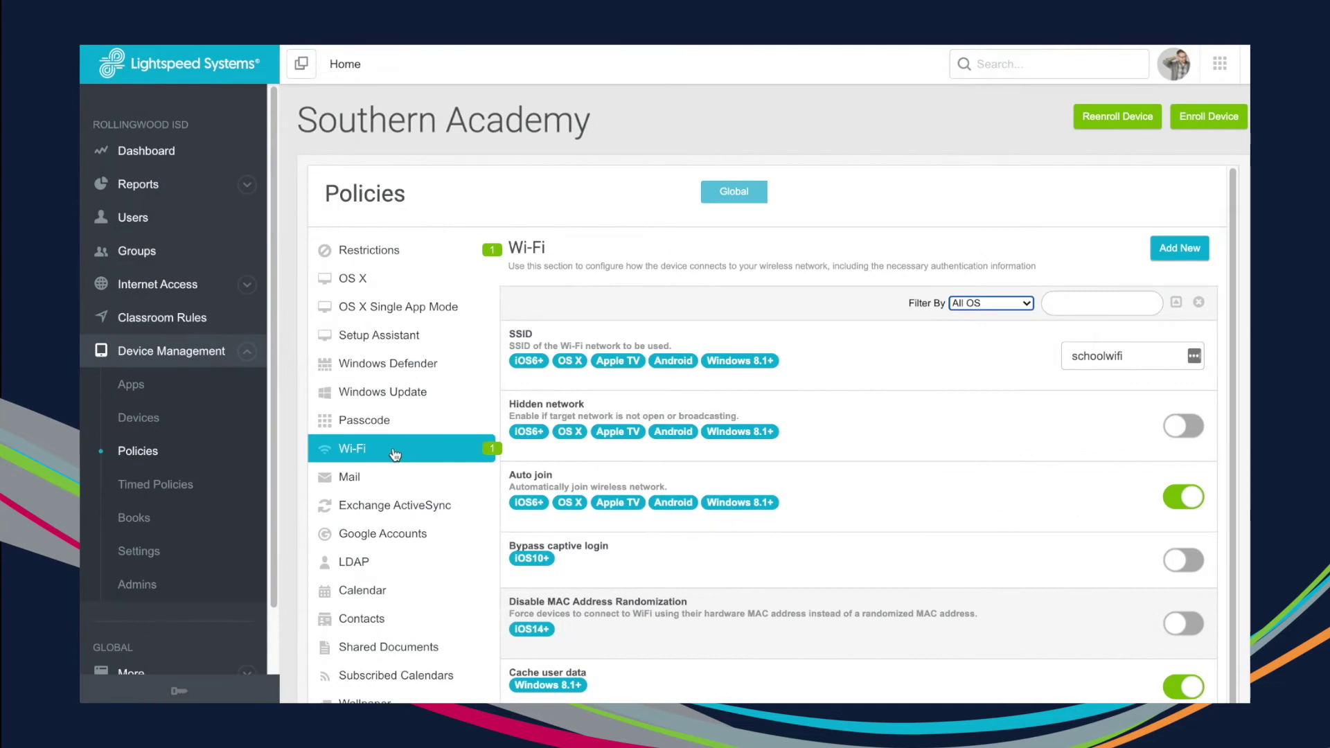
click(412, 258)
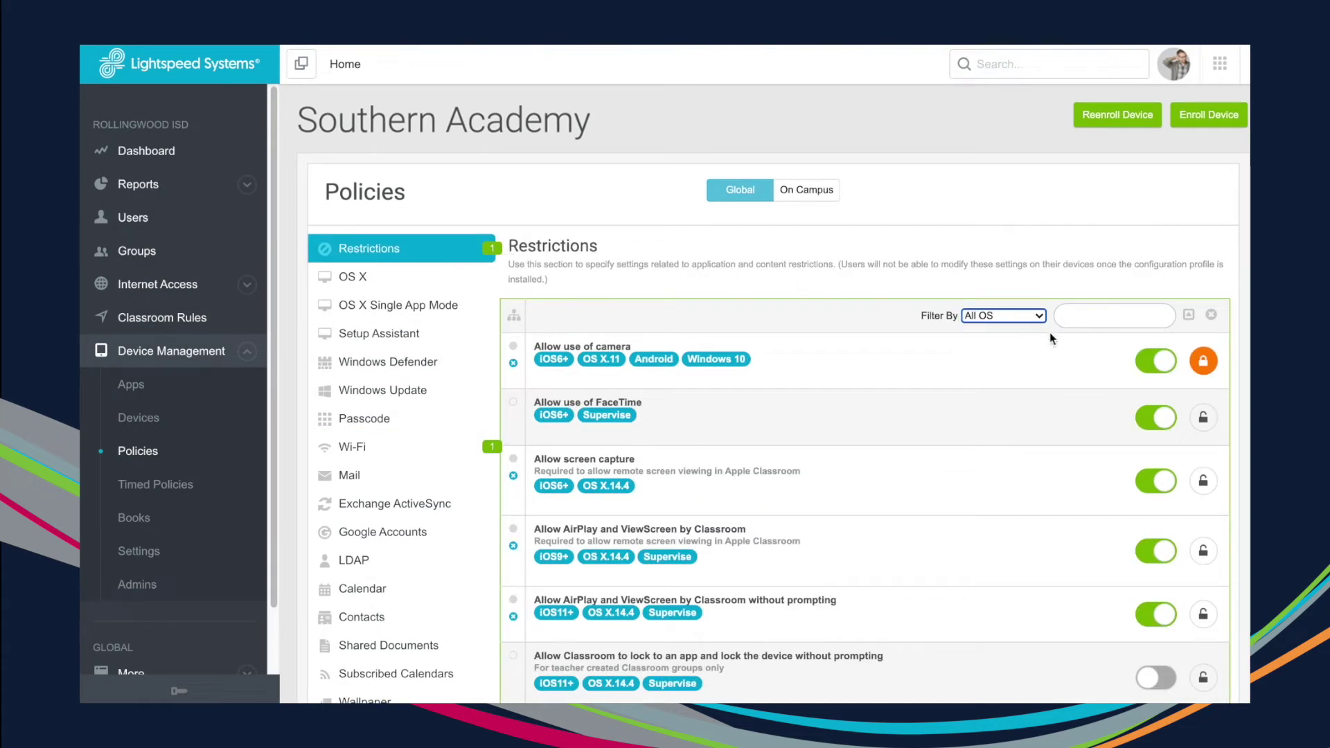
click(1154, 362)
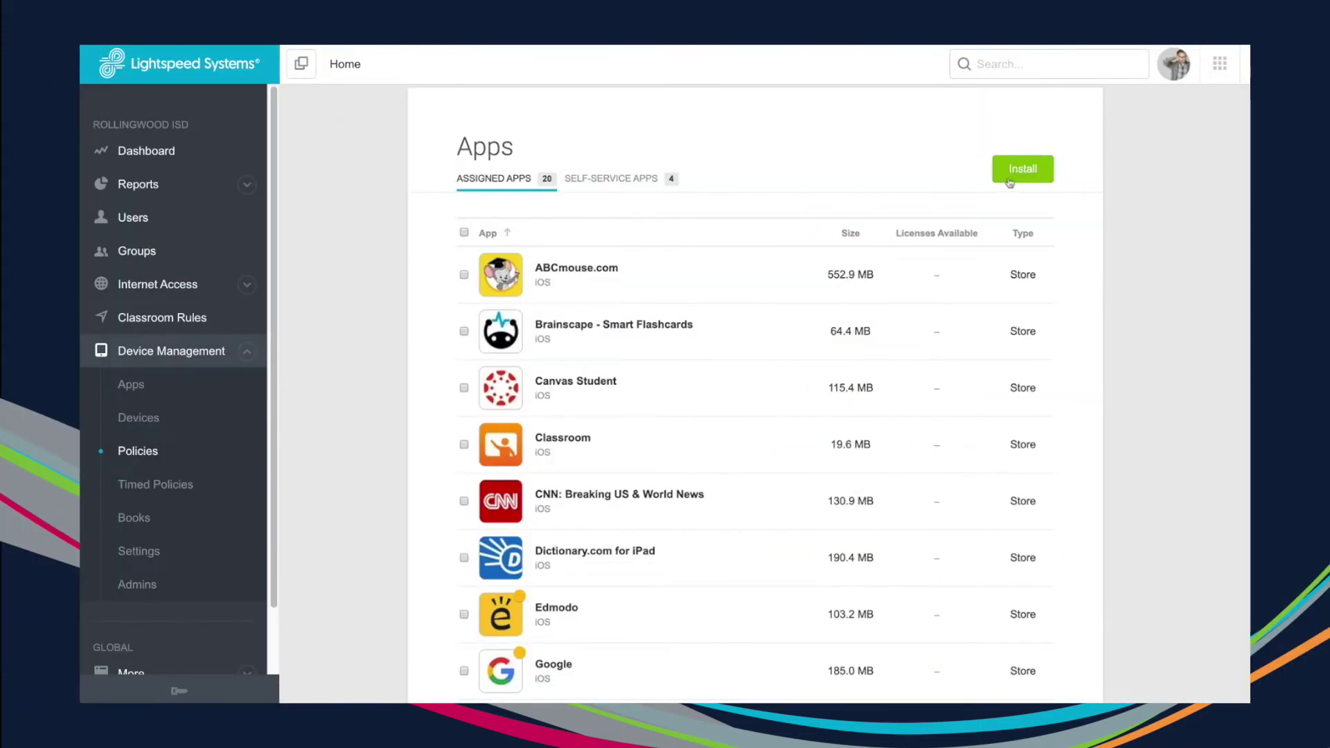
click(1009, 179)
Deploy Kodable via Managed Distribution using the Southern Academy - Honors service.
click(463, 309)
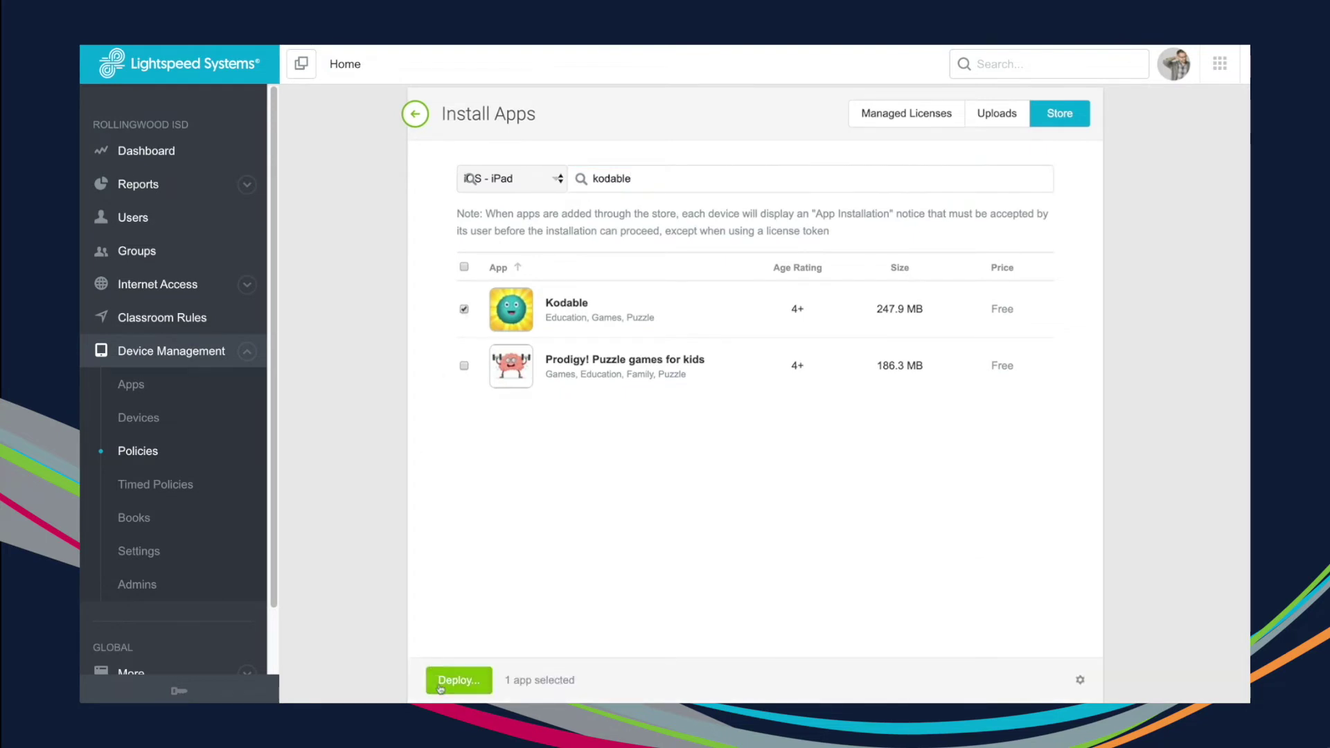
click(447, 684)
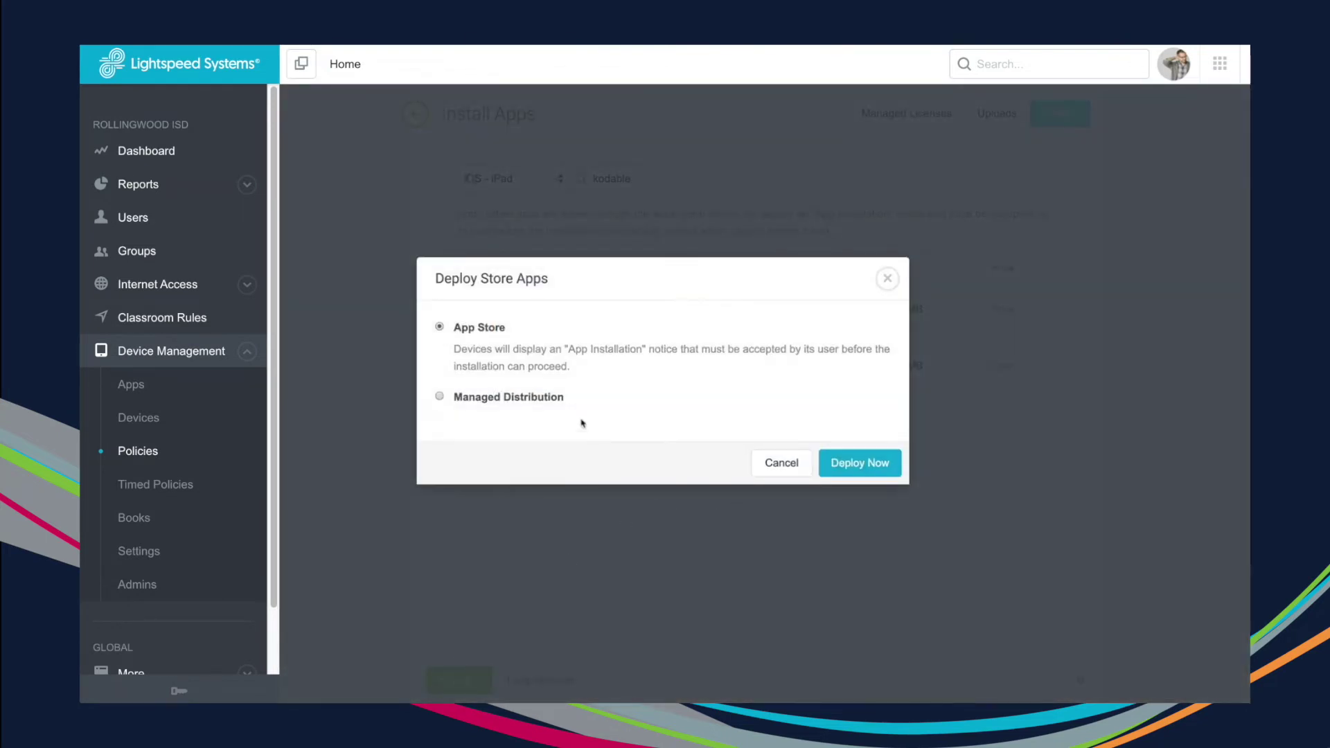
click(510, 397)
click(510, 387)
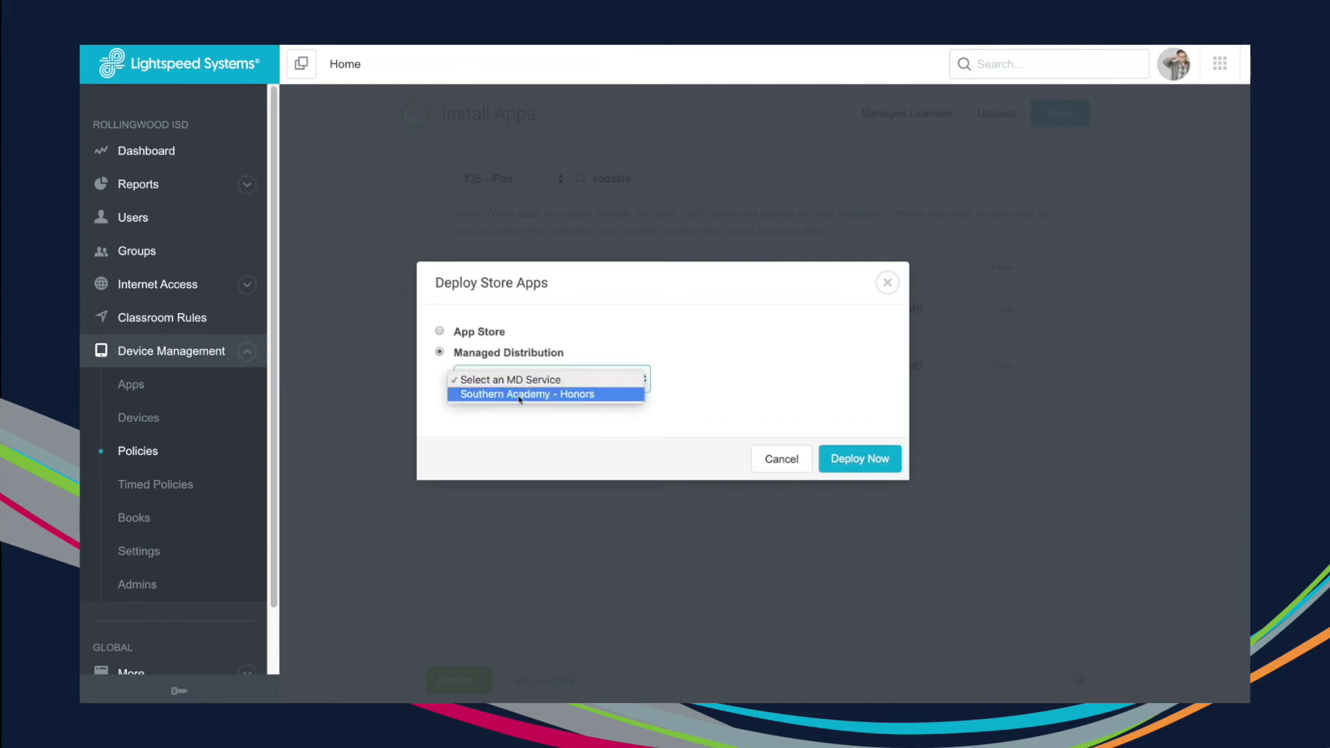
click(511, 396)
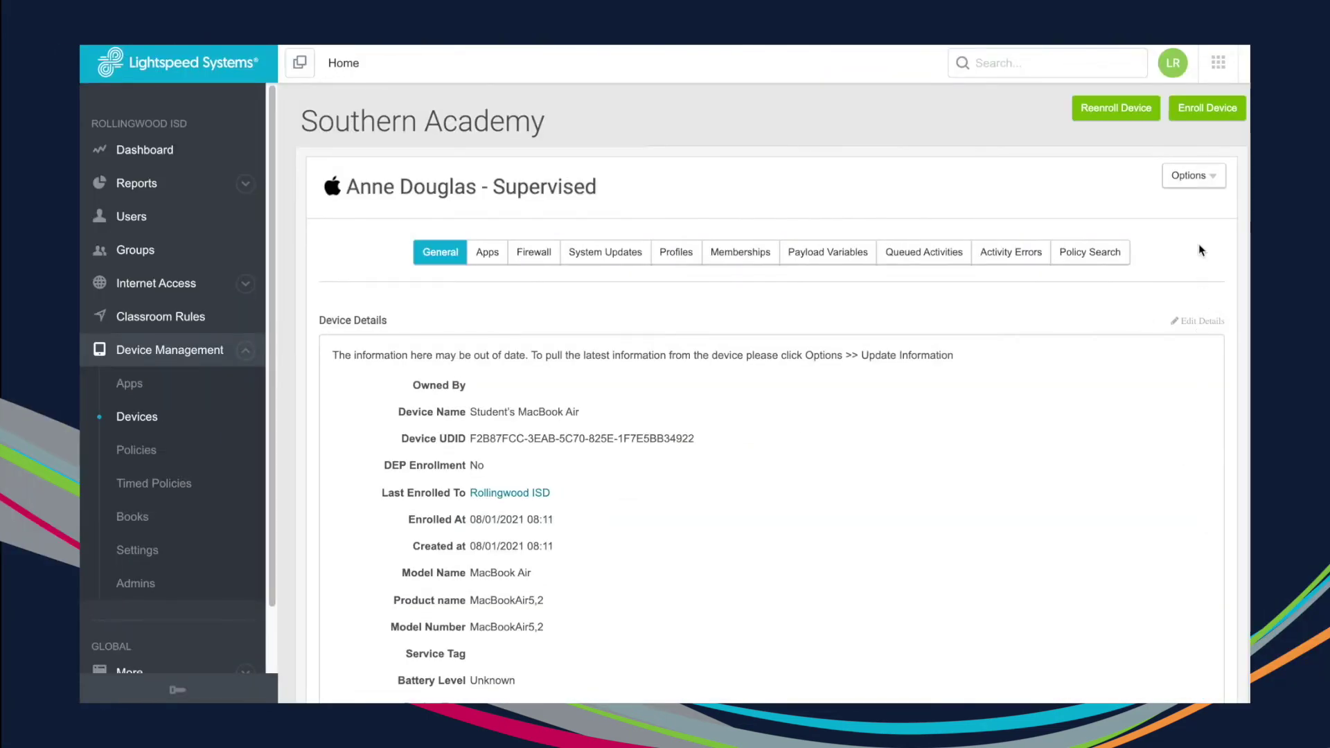
click(1194, 180)
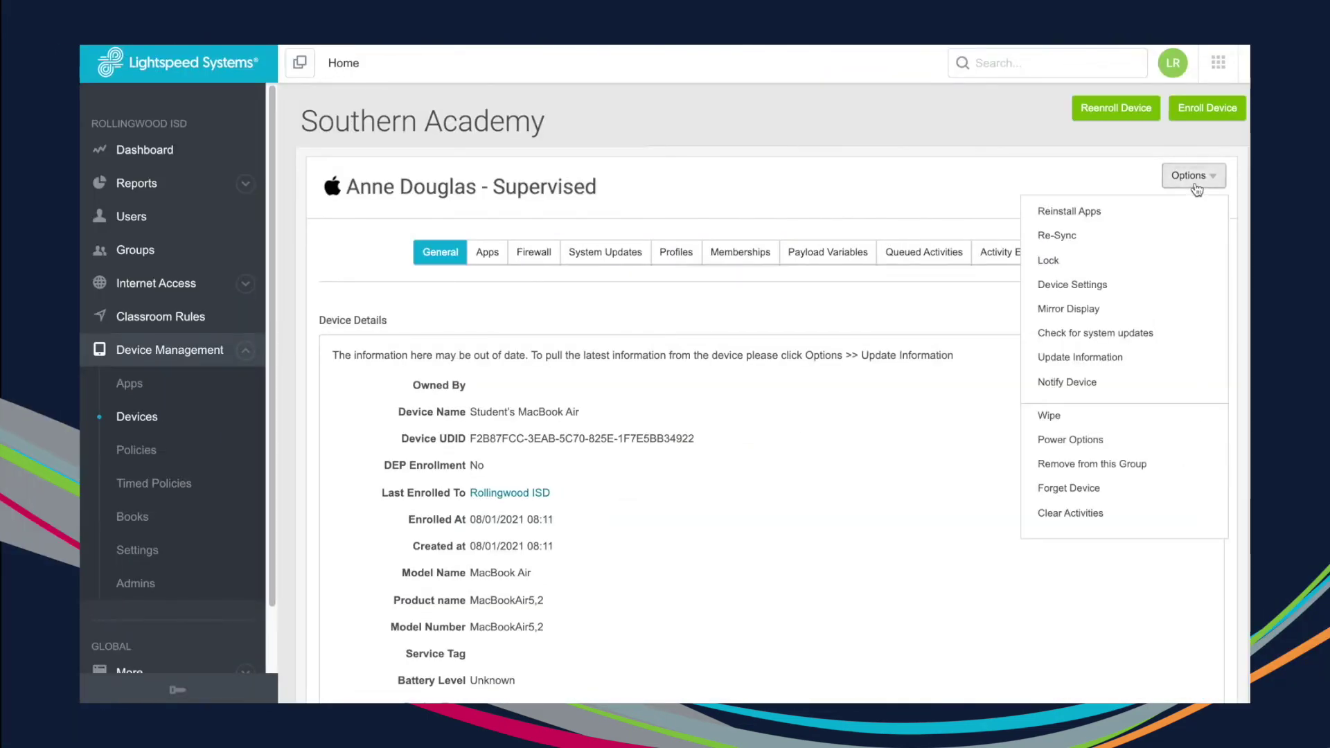
click(1174, 260)
click(897, 304)
text(54876)
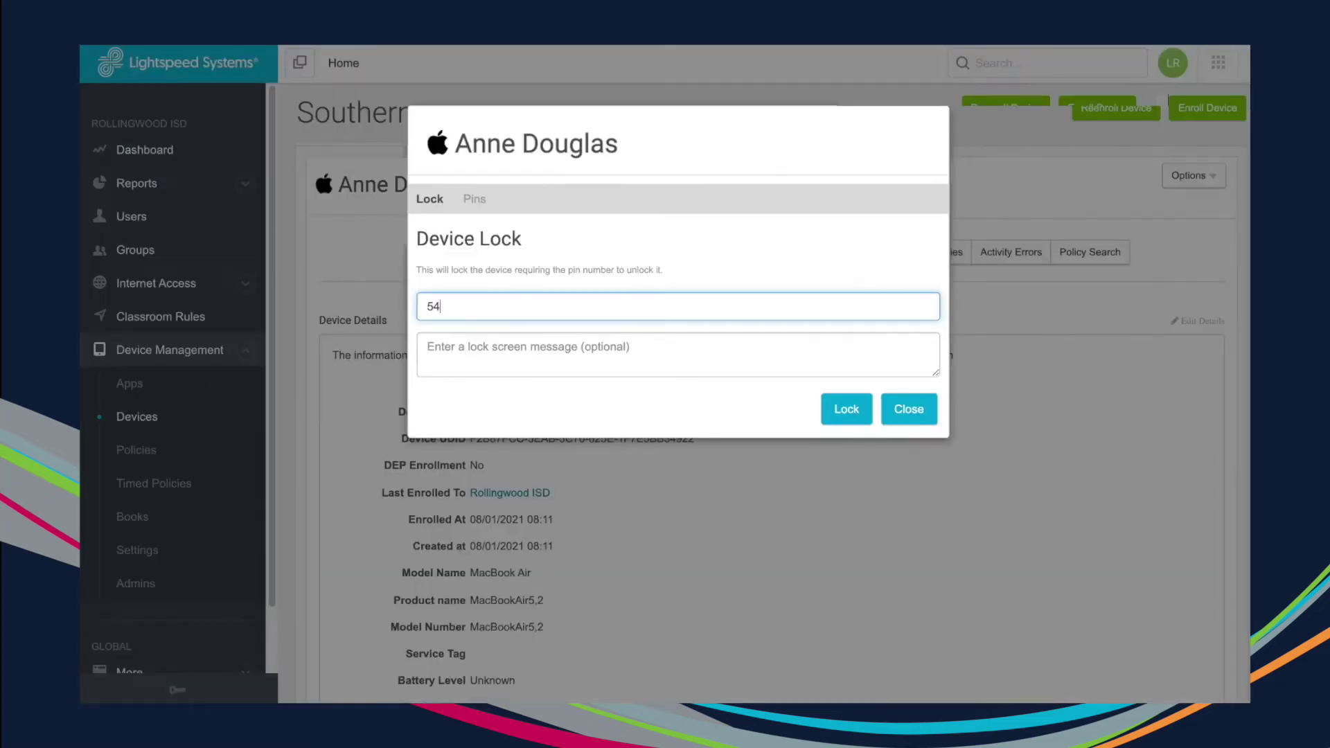
text(5)
key(Tab)
text(Th)
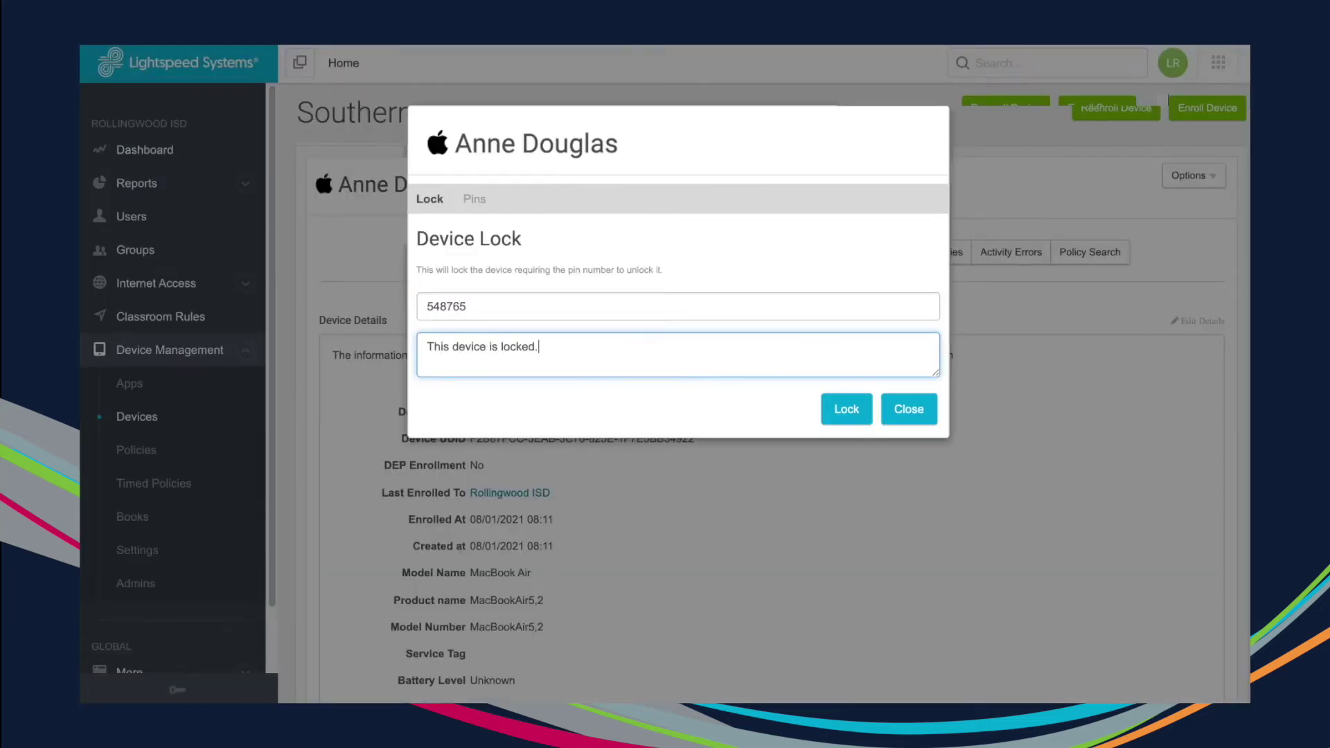
click(847, 410)
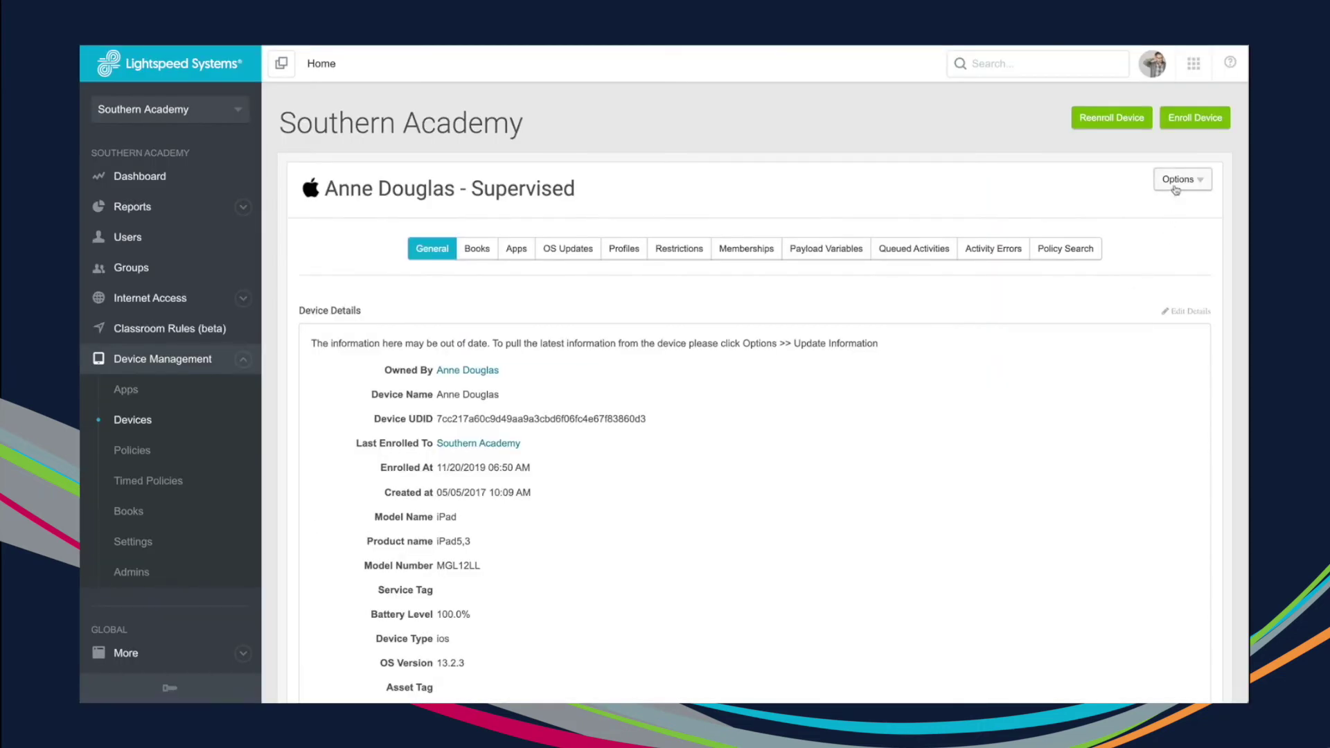
click(1178, 180)
click(1154, 323)
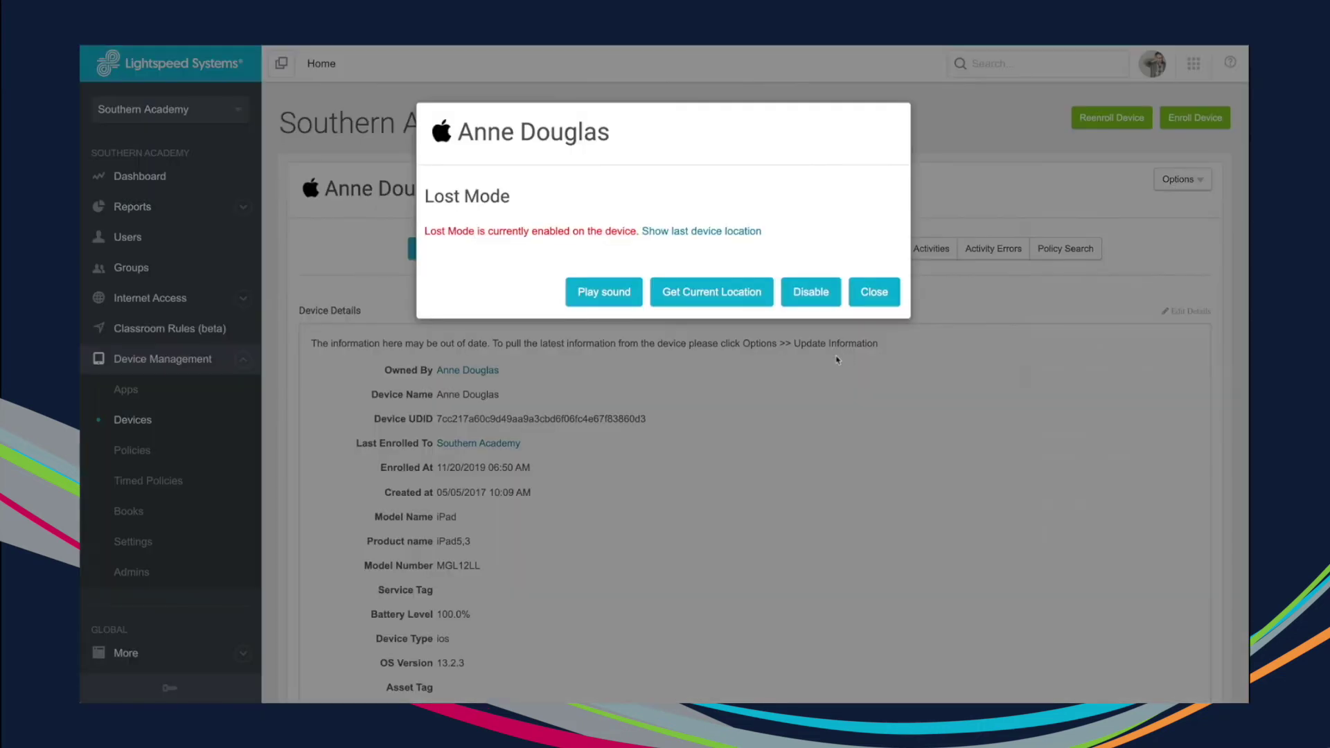
click(733, 301)
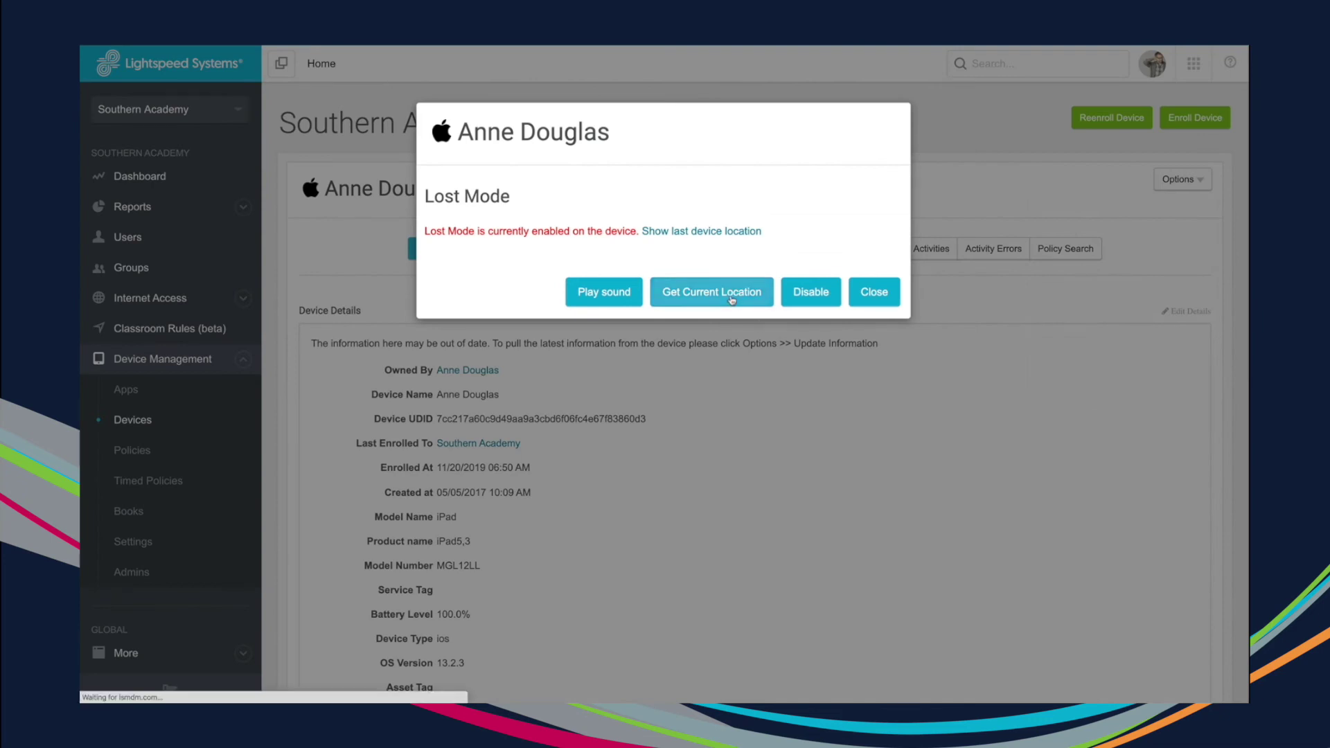